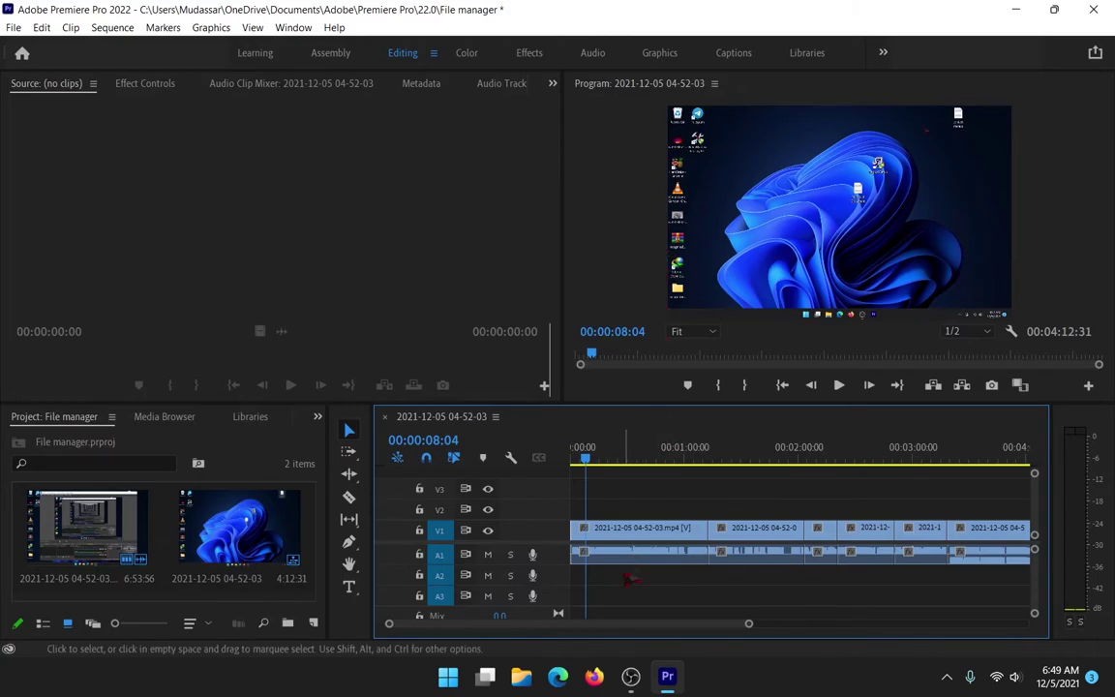
- Inspect the first clip's Audio Channels mapping and close it without changes
{"action": "left_click", "coordinate": [628, 559]}
{"action": "left_click", "coordinate": [646, 595]}
{"action": "right_click", "coordinate": [656, 561]}
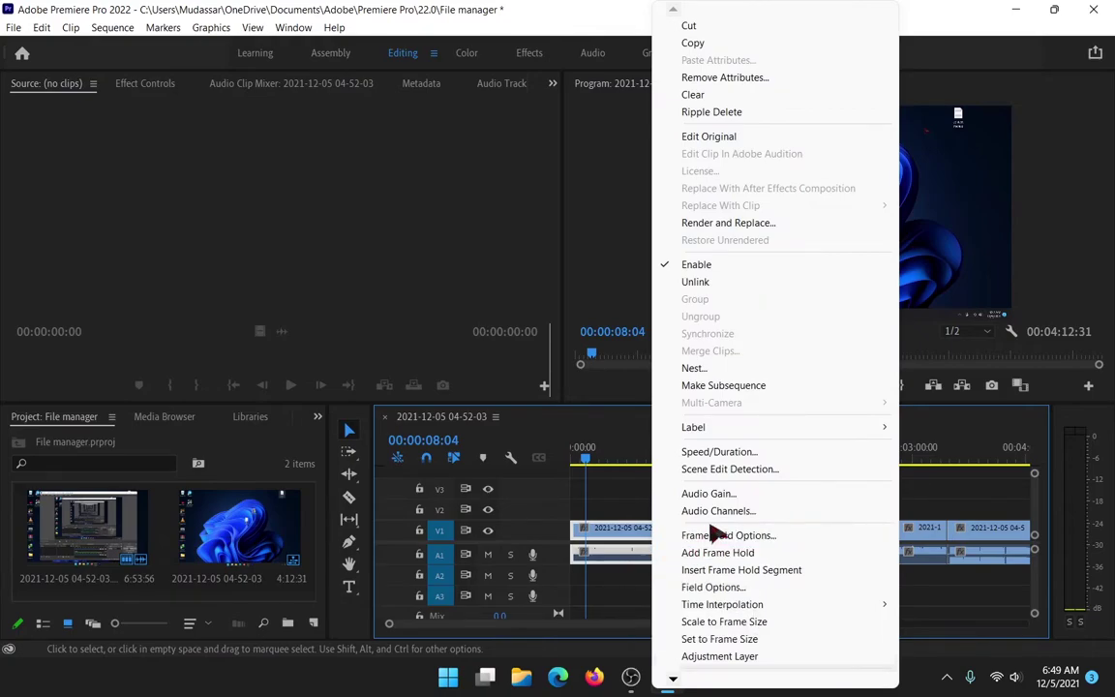
{"action": "left_click", "coordinate": [727, 513]}
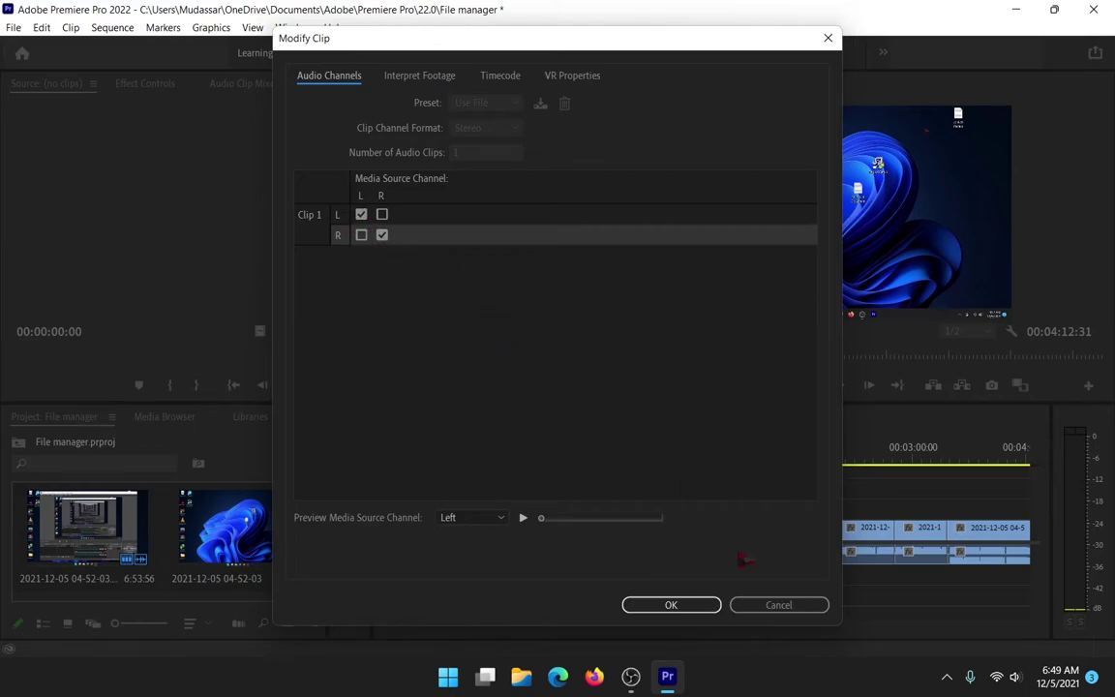
{"action": "left_click", "coordinate": [762, 606]}
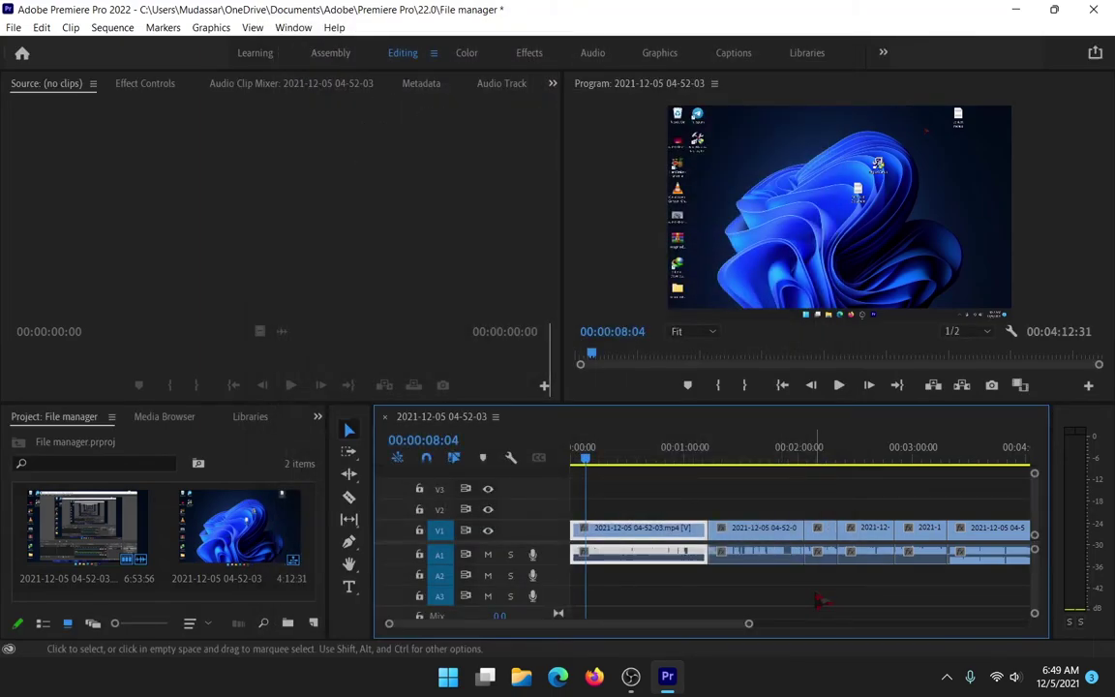
- Preview the sequence's original audio, then minimize and restore the editor window
{"action": "left_click", "coordinate": [839, 386]}
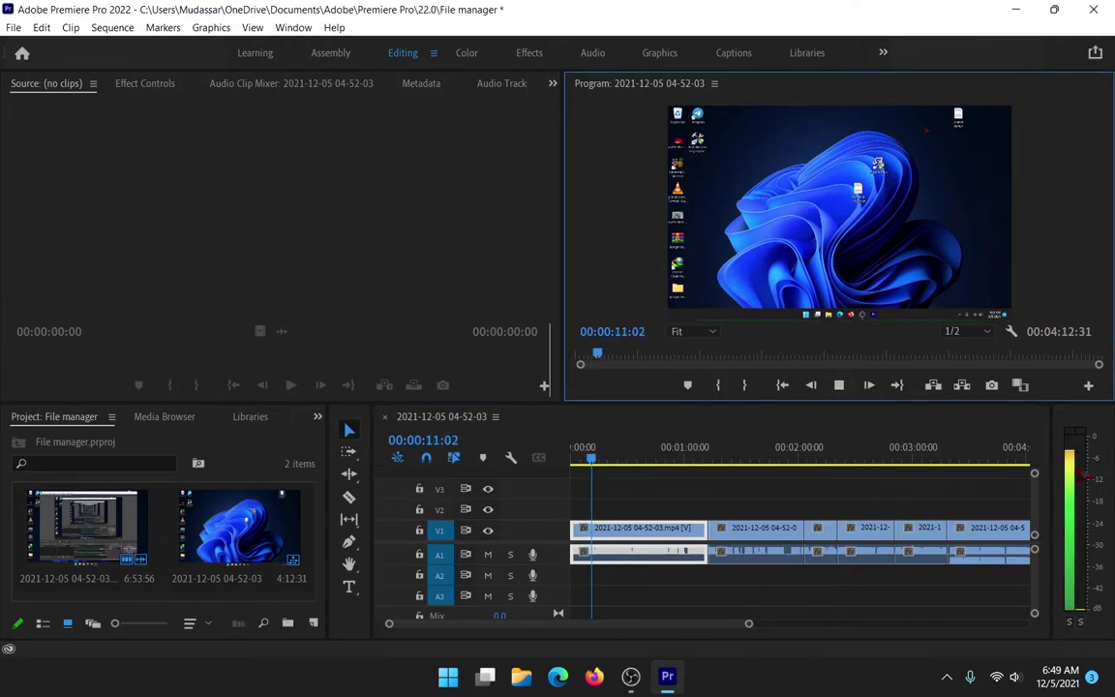
{"action": "key", "text": "space"}
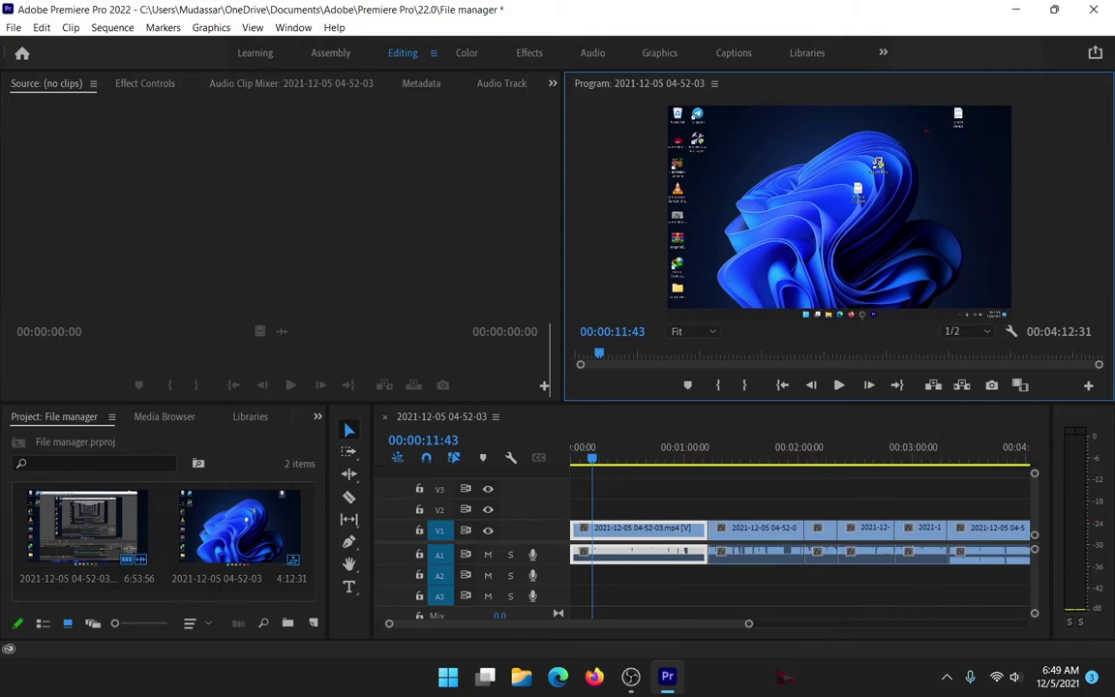
{"action": "mouse_move", "coordinate": [667, 677]}
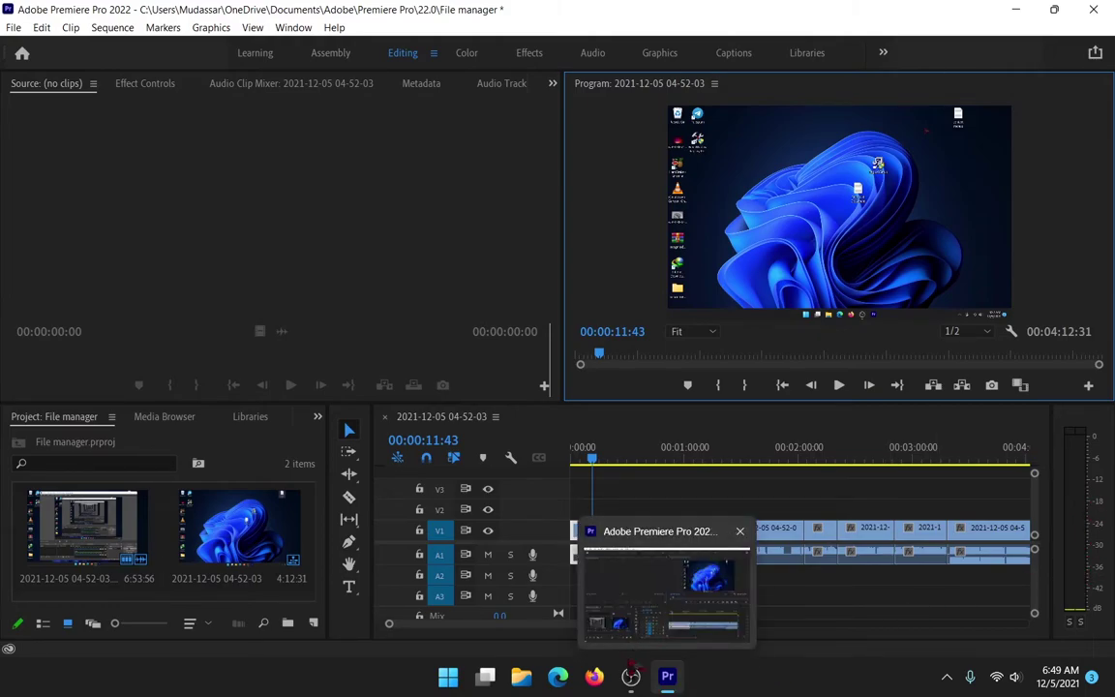
{"action": "left_click", "coordinate": [592, 608]}
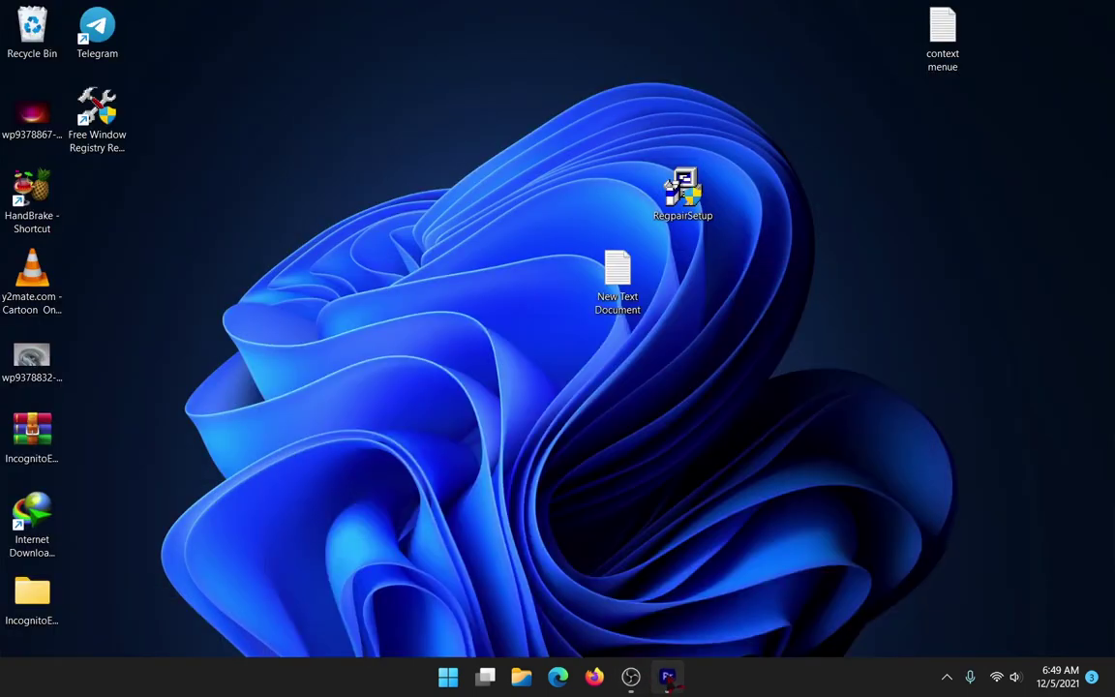
{"action": "left_click", "coordinate": [667, 677]}
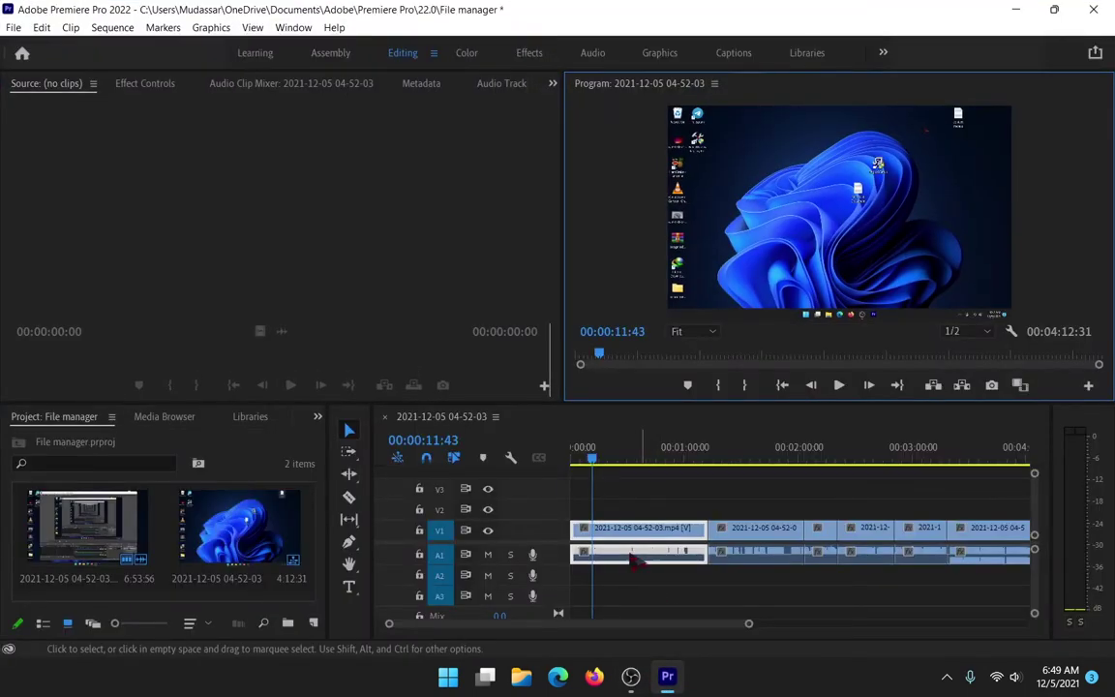
- Remap the first clip so its right output uses the left source channel instead of the right
{"action": "right_click", "coordinate": [635, 552]}
{"action": "left_click", "coordinate": [688, 519]}
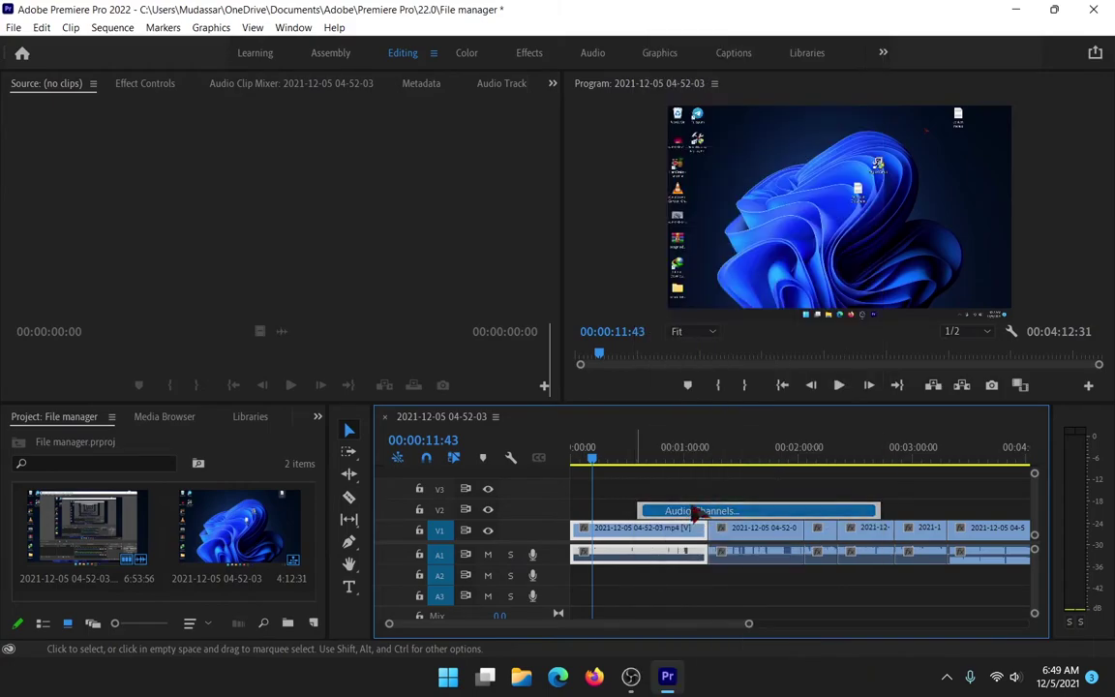
{"action": "left_click", "coordinate": [382, 234]}
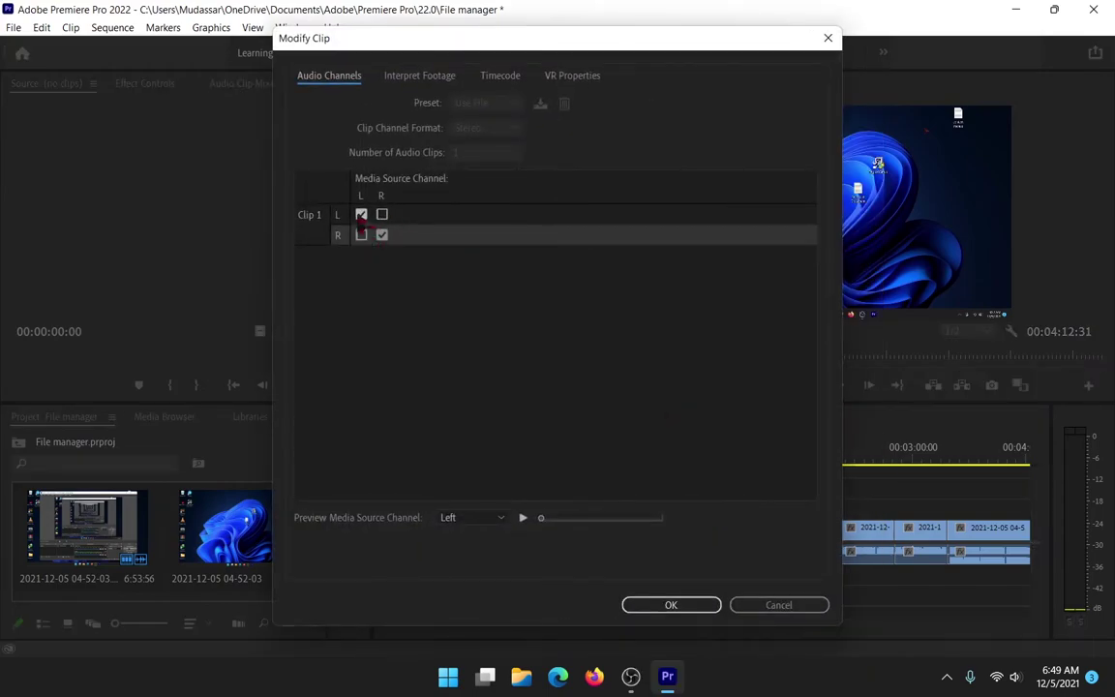
{"action": "left_click", "coordinate": [360, 234]}
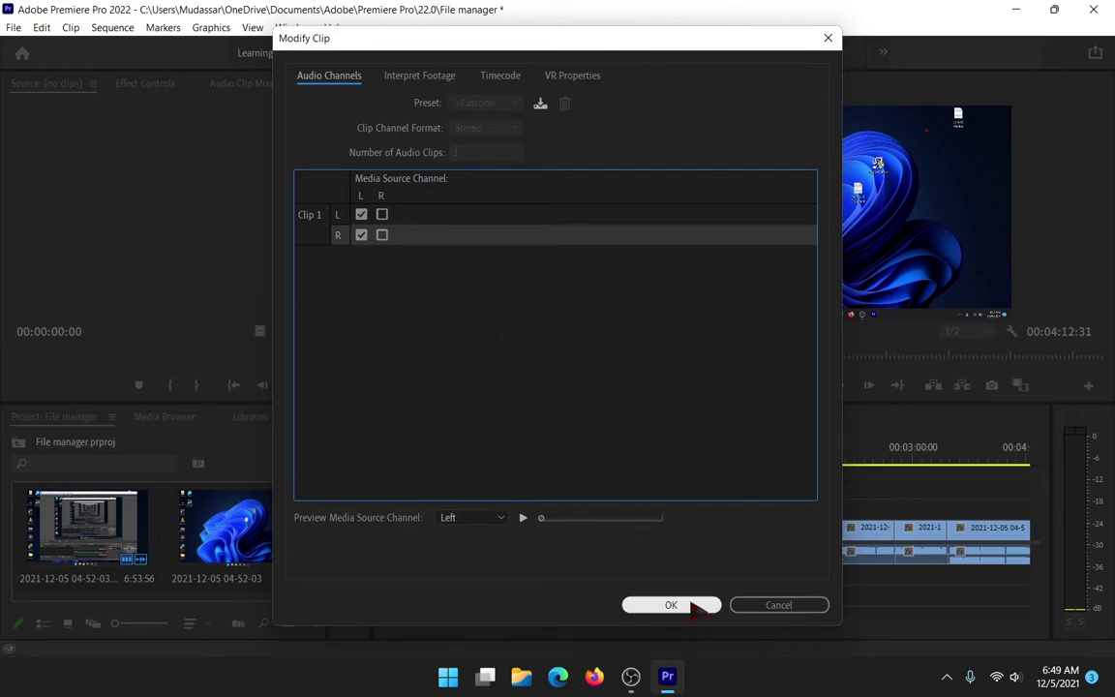
{"action": "left_click", "coordinate": [693, 603]}
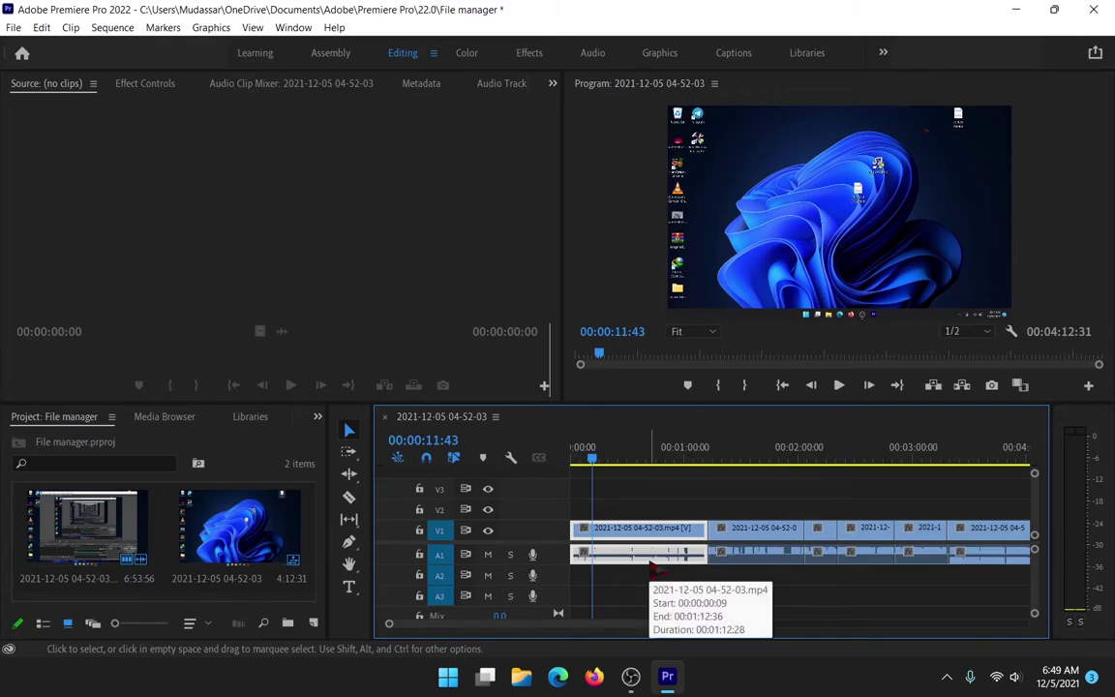
- Preview the remapped audio, then select the second clip and move the playhead to 00:01:12:29
{"action": "key", "text": "space"}
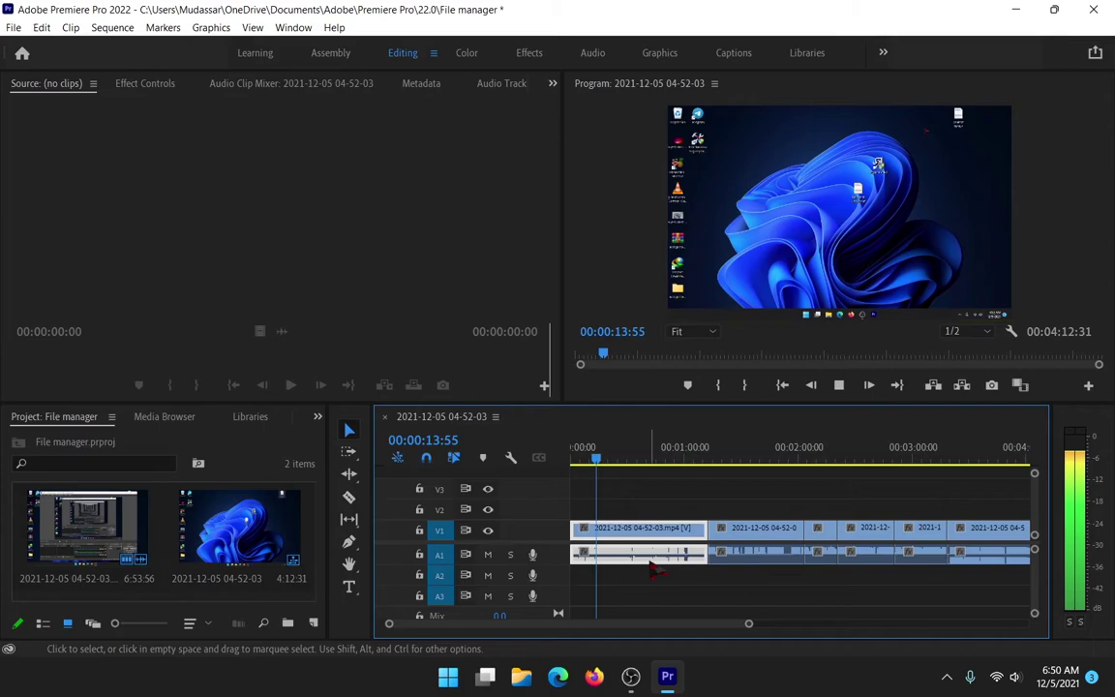
{"action": "key", "text": "space"}
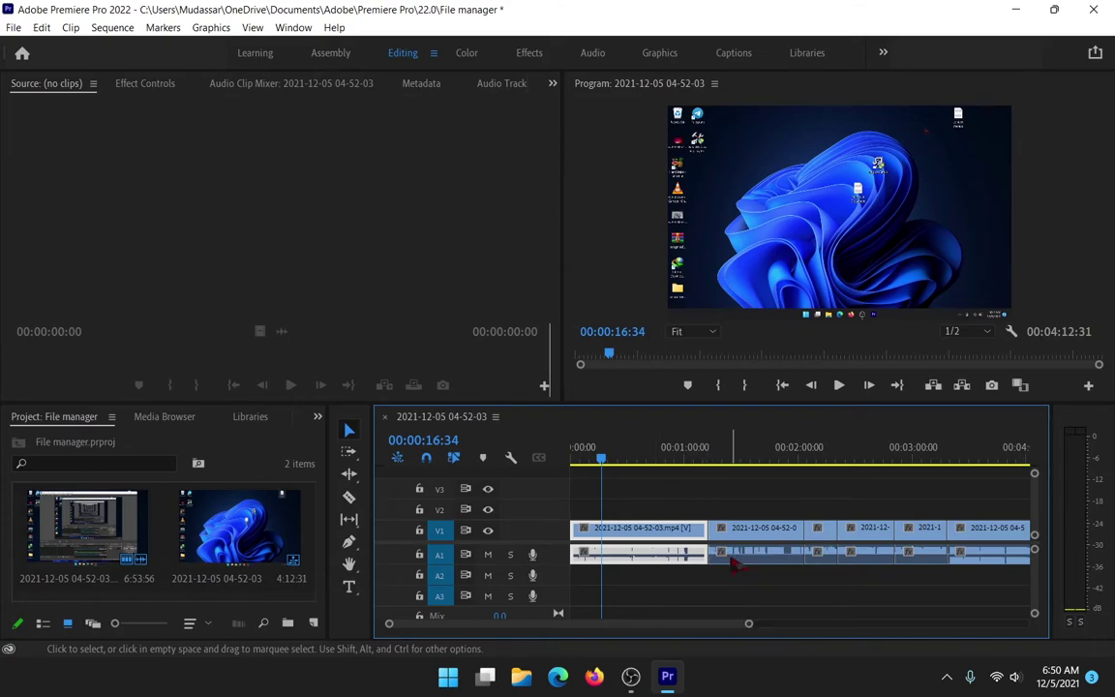
{"action": "left_click", "coordinate": [728, 555]}
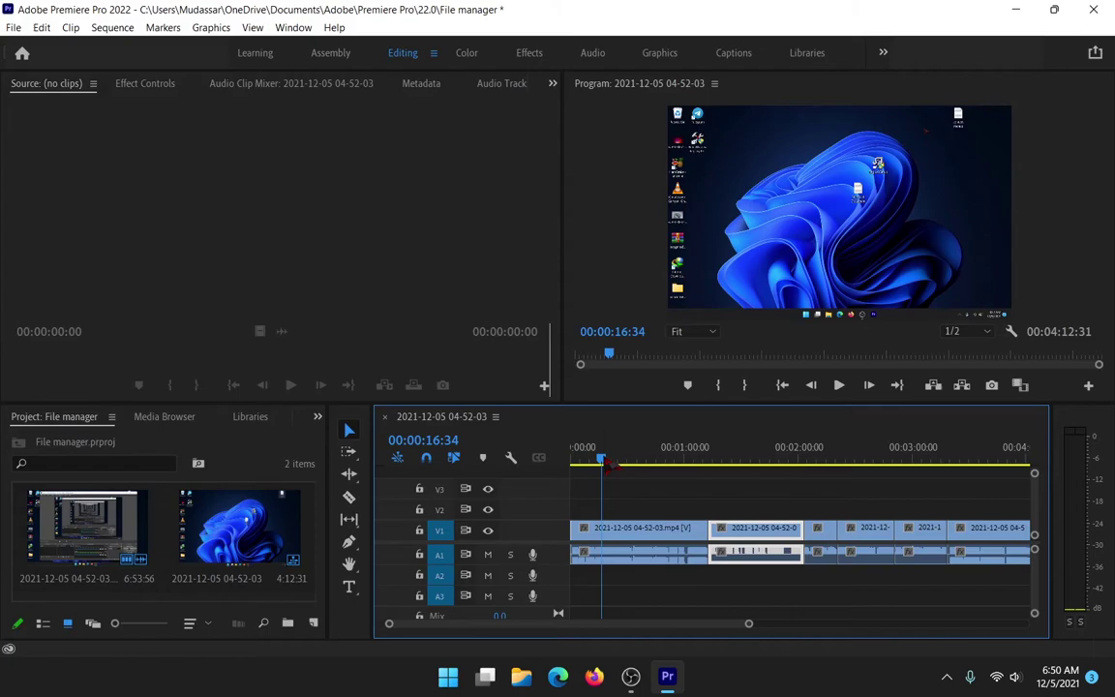
{"action": "mouse_move", "coordinate": [602, 461]}
{"action": "left_mouse_down"}
{"action": "mouse_move", "coordinate": [705, 492]}
{"action": "mouse_move", "coordinate": [720, 515]}
{"action": "left_mouse_up"}
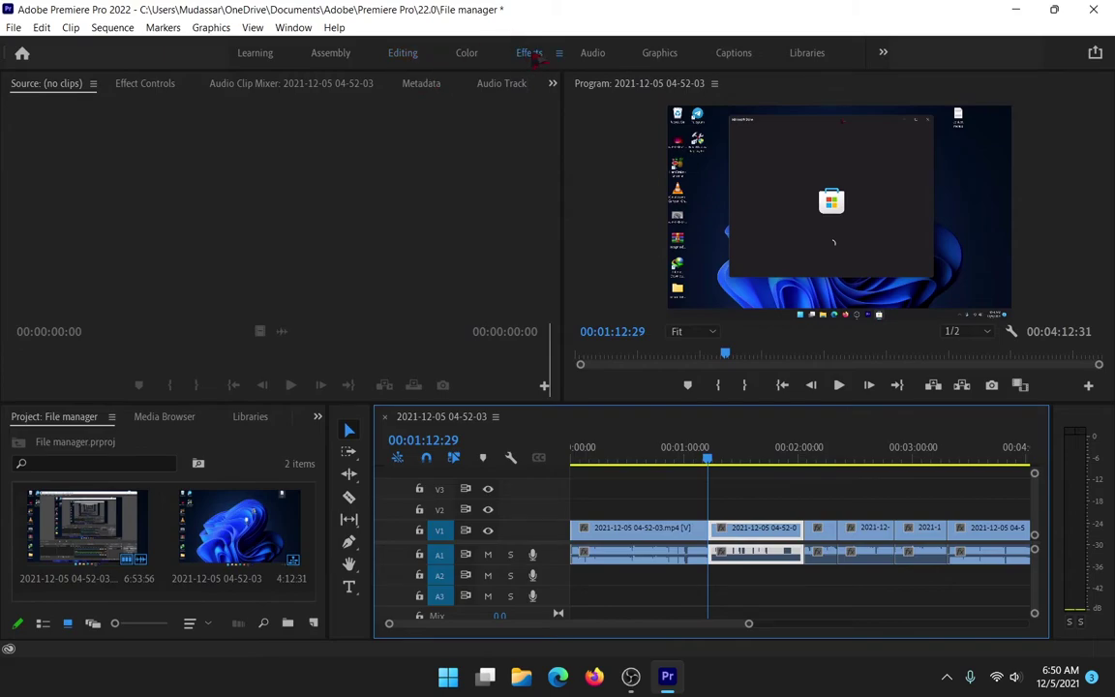
- Drag Fill Right with Left from Audio Effects > Special onto the second A1 clip, noting Fill Left with Right beside it
{"action": "left_click", "coordinate": [529, 53]}
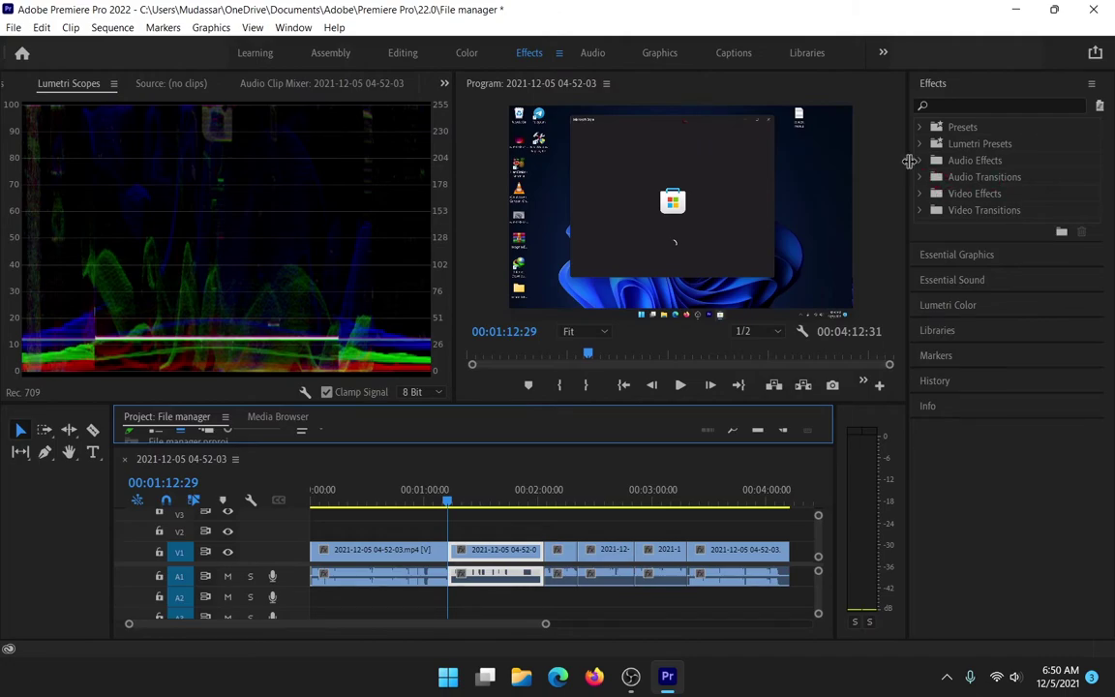
{"action": "left_click", "coordinate": [920, 160]}
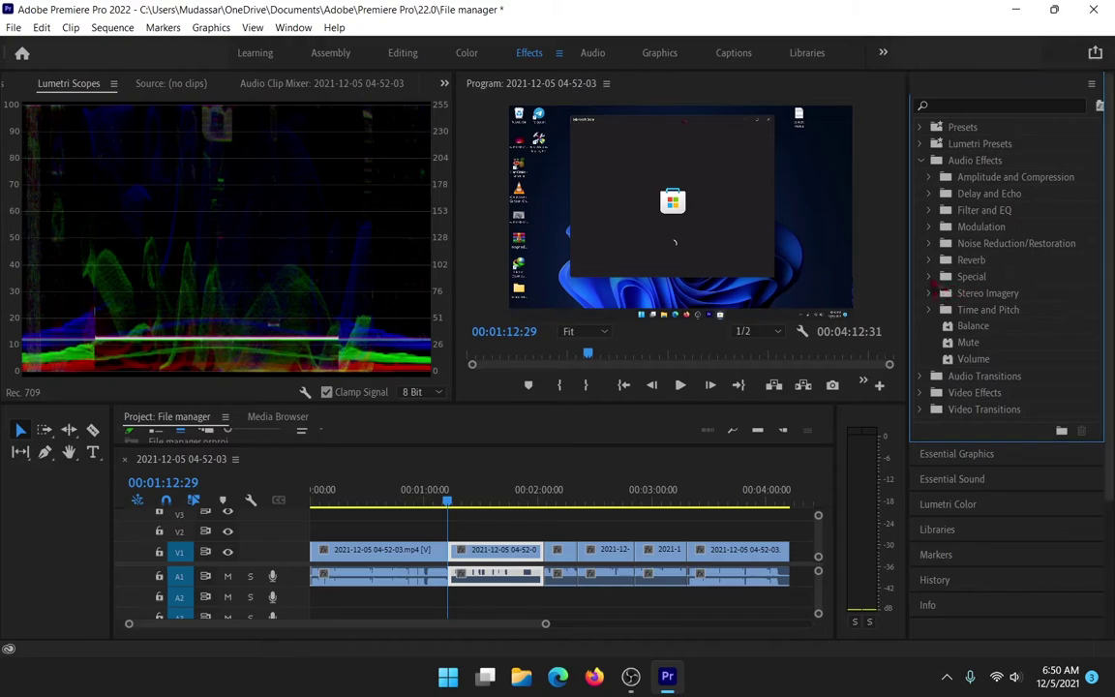
{"action": "left_click", "coordinate": [931, 277]}
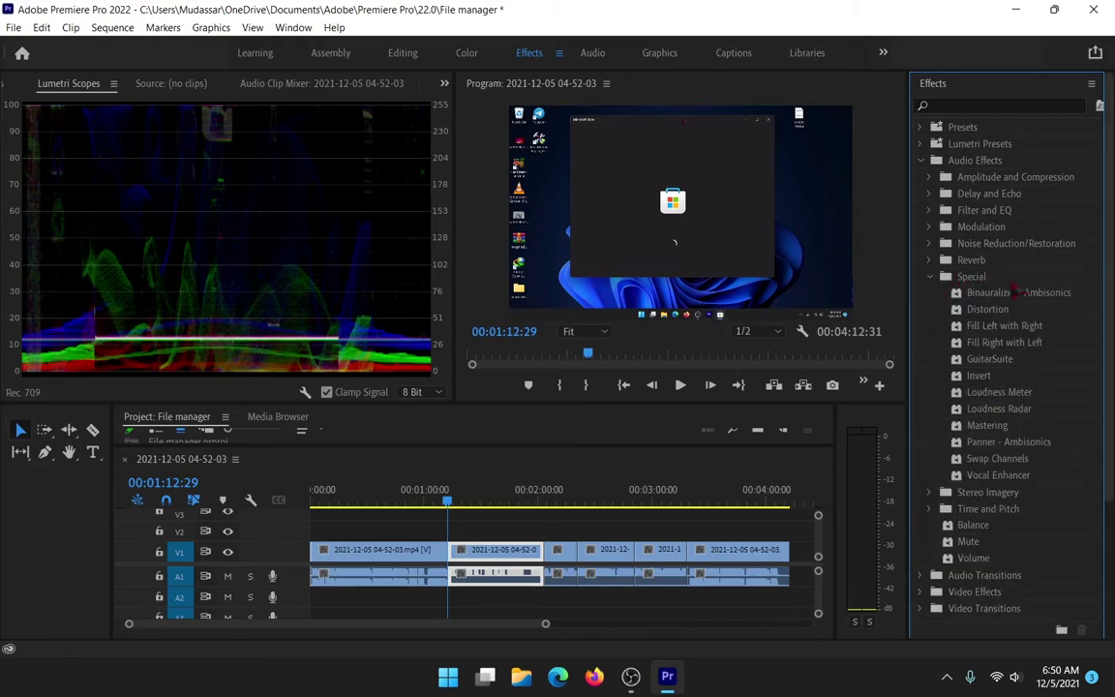
{"action": "left_click", "coordinate": [1005, 349]}
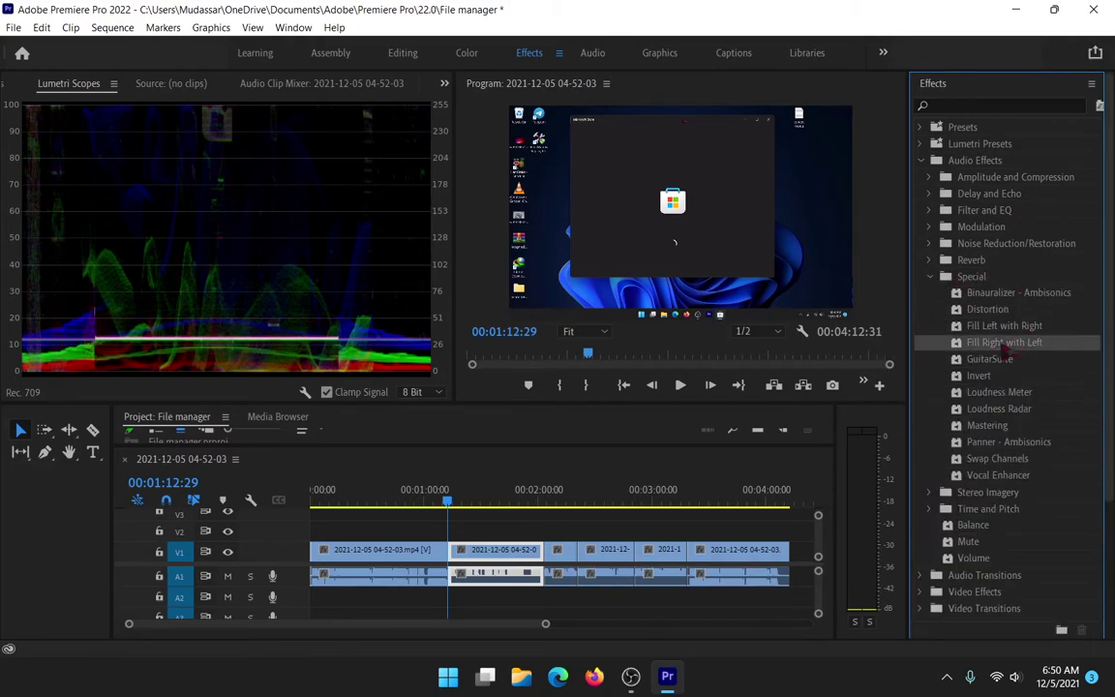
{"action": "left_click_drag", "start_coordinate": [1007, 344], "coordinate": [484, 578]}
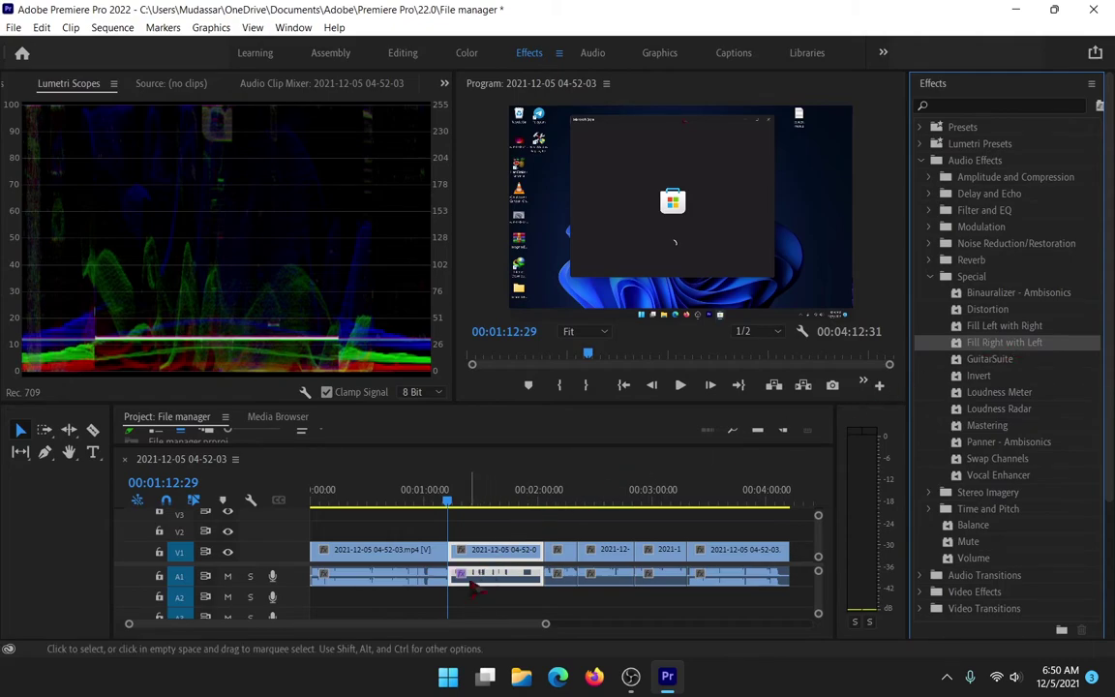
{"action": "left_click", "coordinate": [997, 342]}
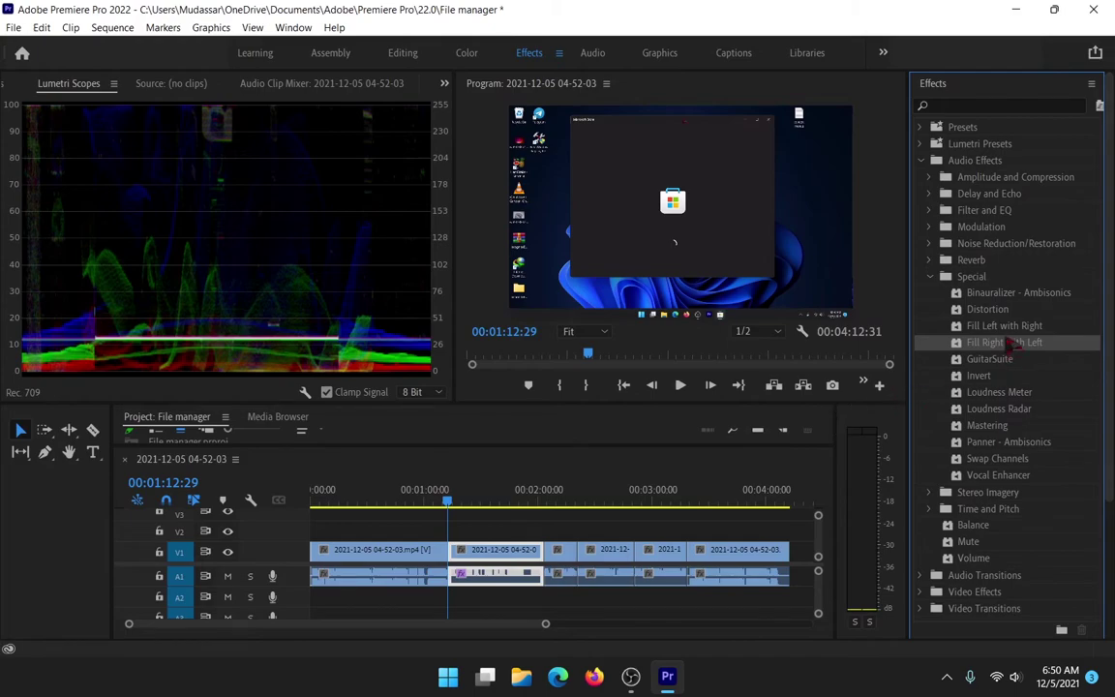
{"action": "left_click", "coordinate": [1005, 327]}
{"action": "left_click", "coordinate": [1005, 344]}
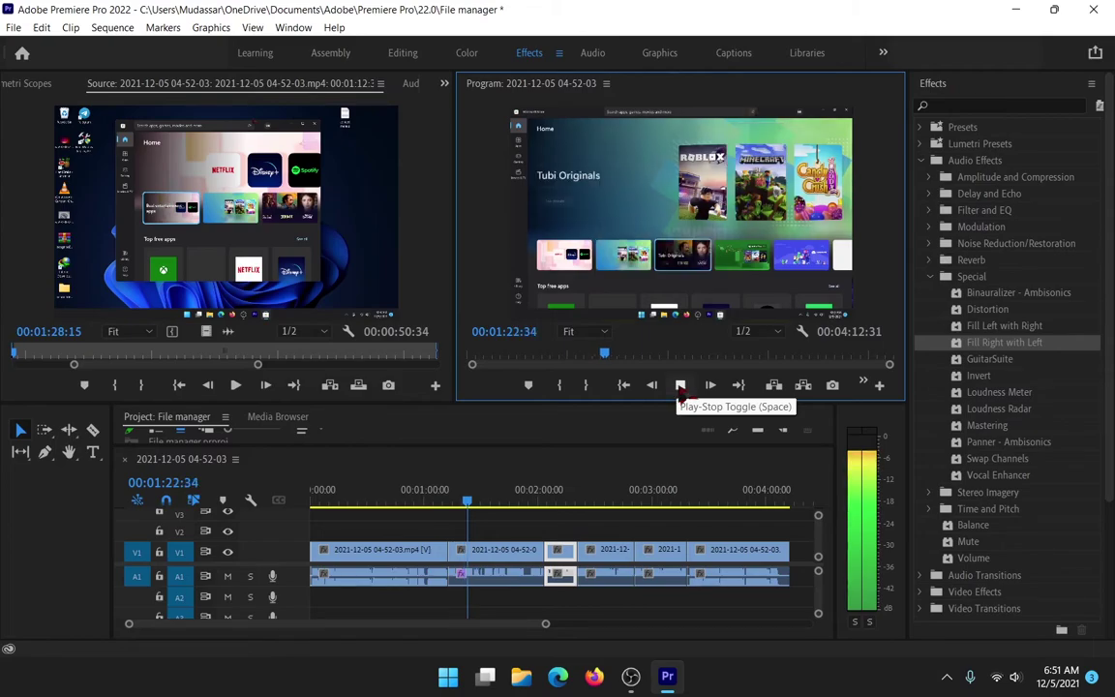
{"action": "left_click", "coordinate": [681, 385]}
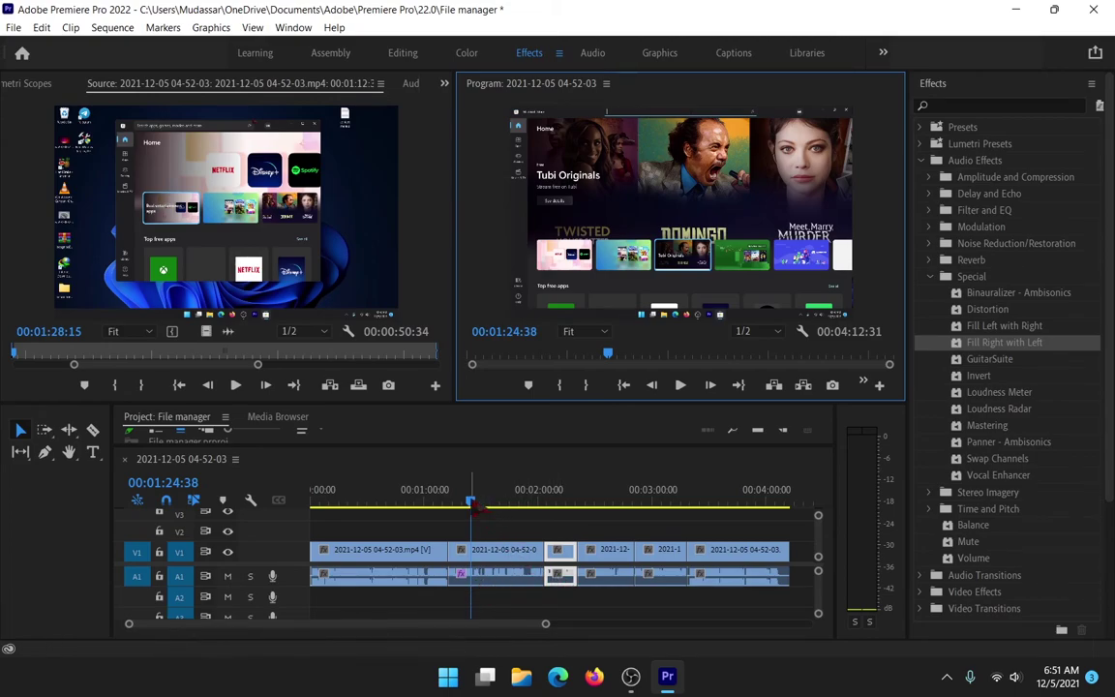
{"action": "left_click_drag", "start_coordinate": [480, 501], "coordinate": [545, 514]}
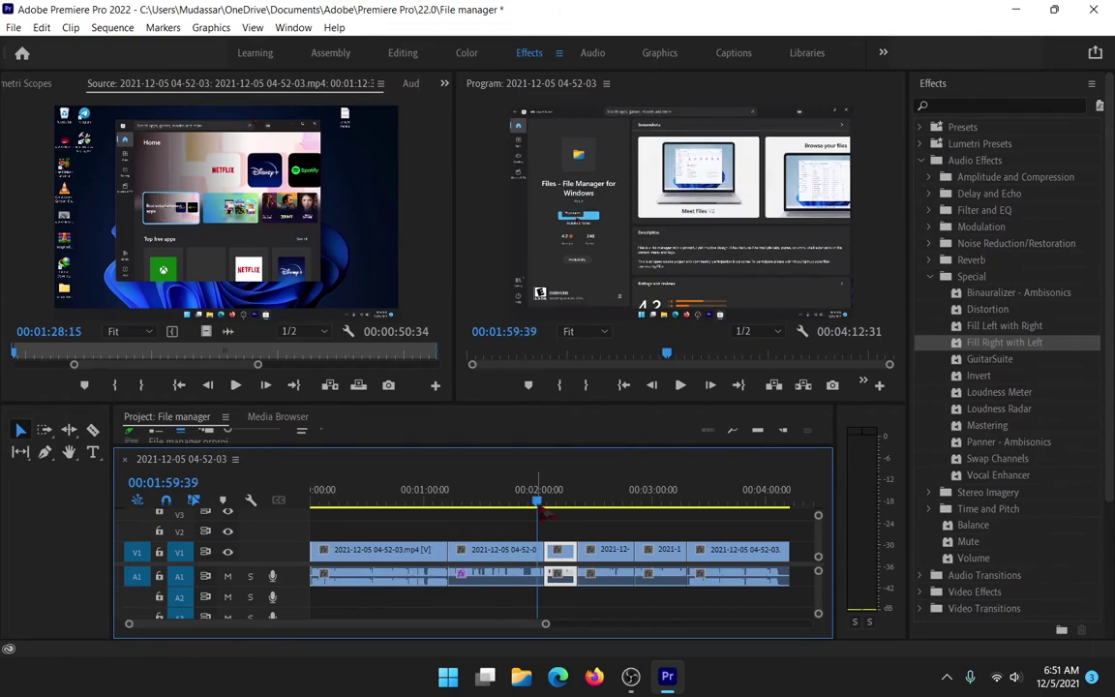
{"action": "key", "text": "space"}
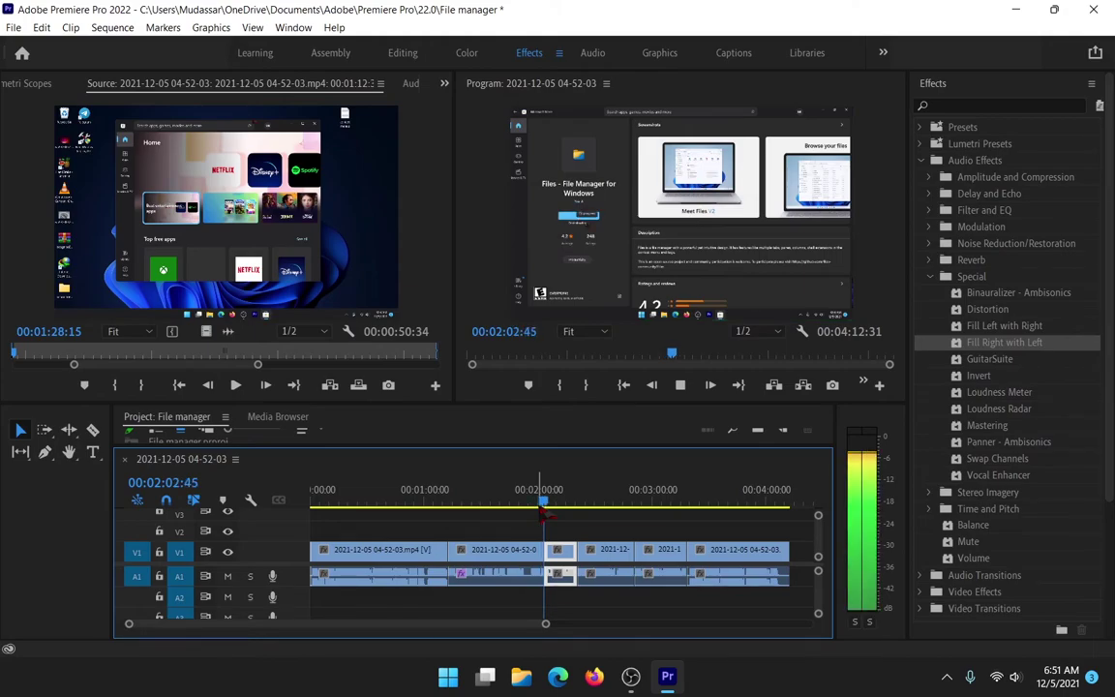
{"action": "key", "text": "space"}
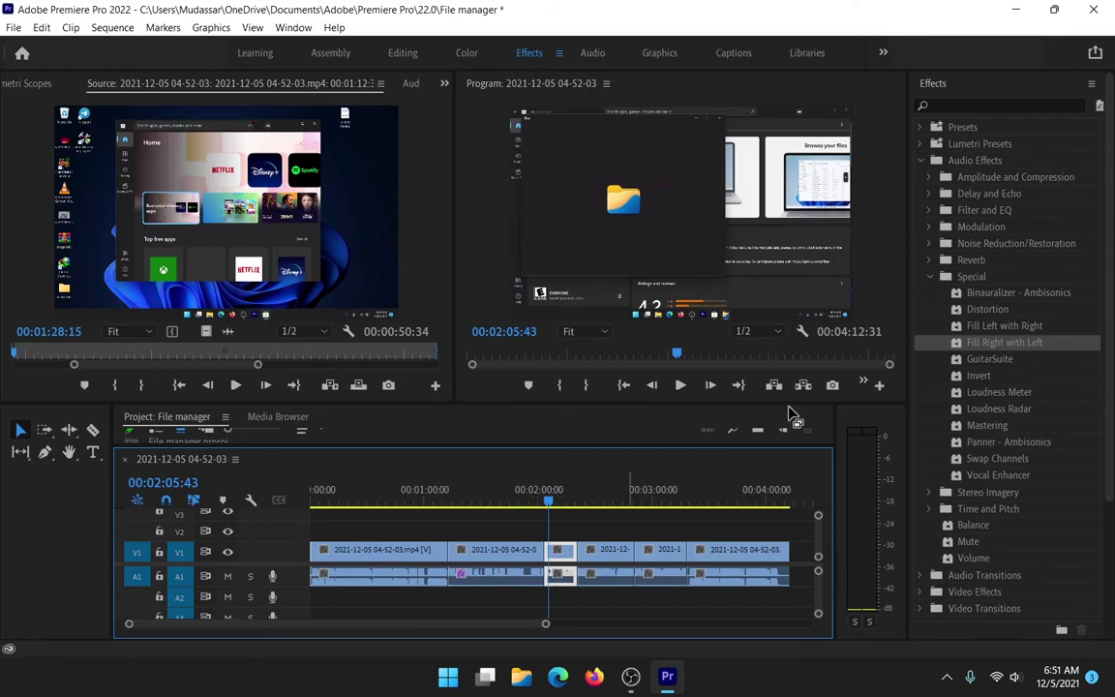
- Feed the right output of the first clip past two minutes from its left source channel
{"action": "right_click", "coordinate": [556, 577]}
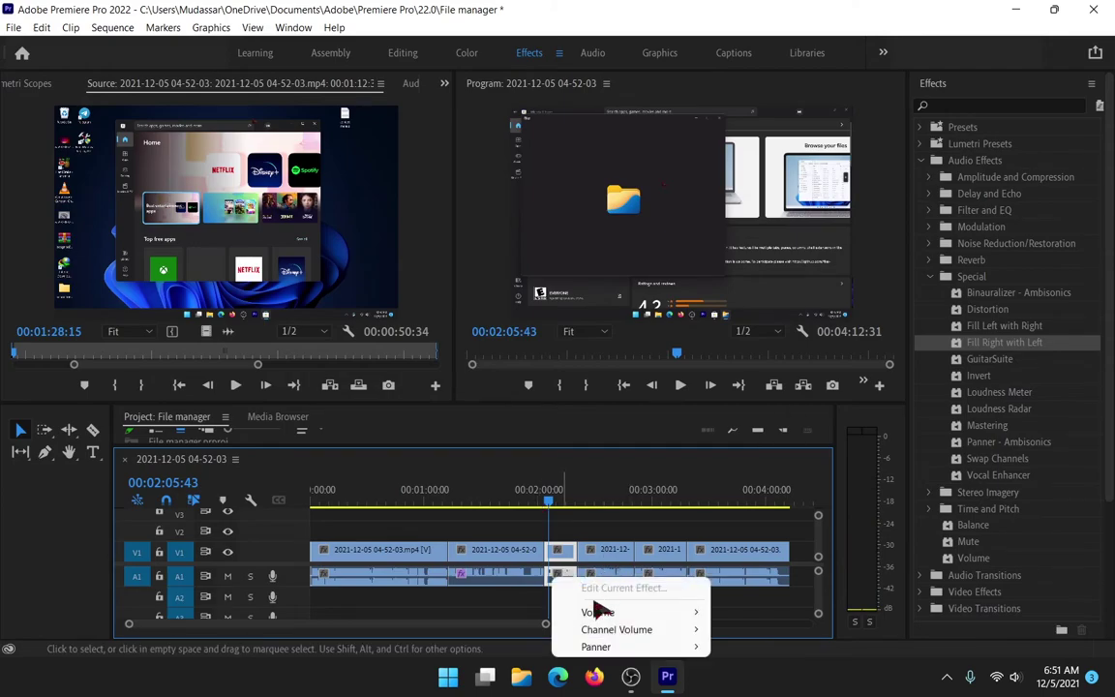
{"action": "right_click", "coordinate": [550, 579]}
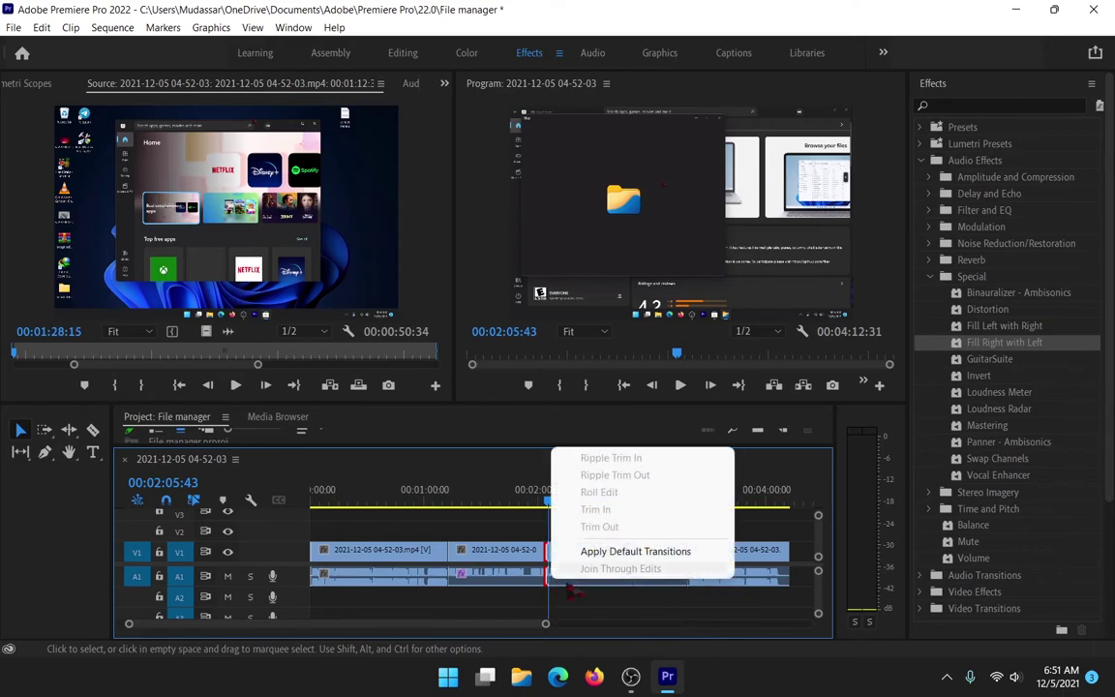
{"action": "right_click", "coordinate": [558, 577]}
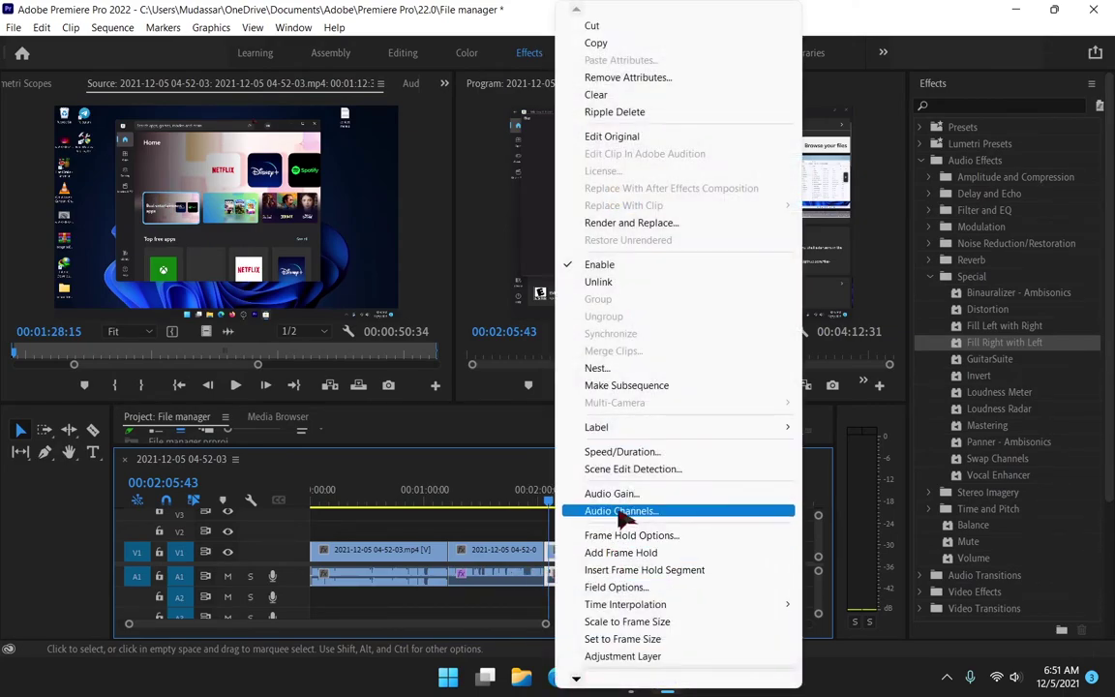
{"action": "left_click", "coordinate": [620, 511]}
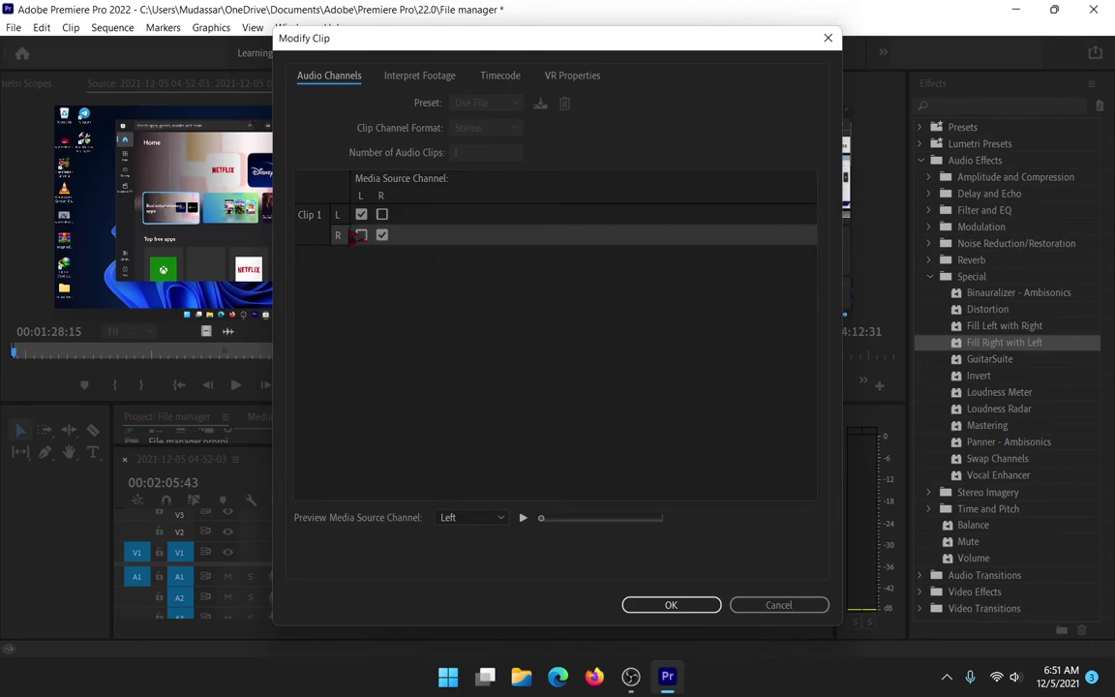
{"action": "left_click", "coordinate": [361, 236]}
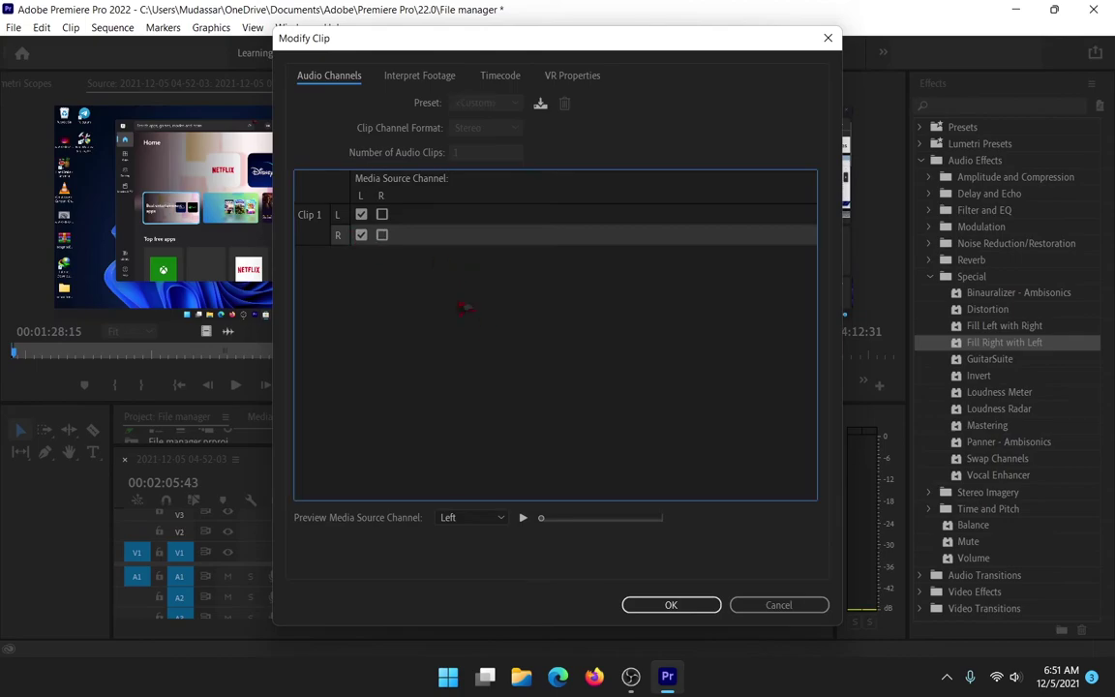
{"action": "left_click", "coordinate": [668, 605]}
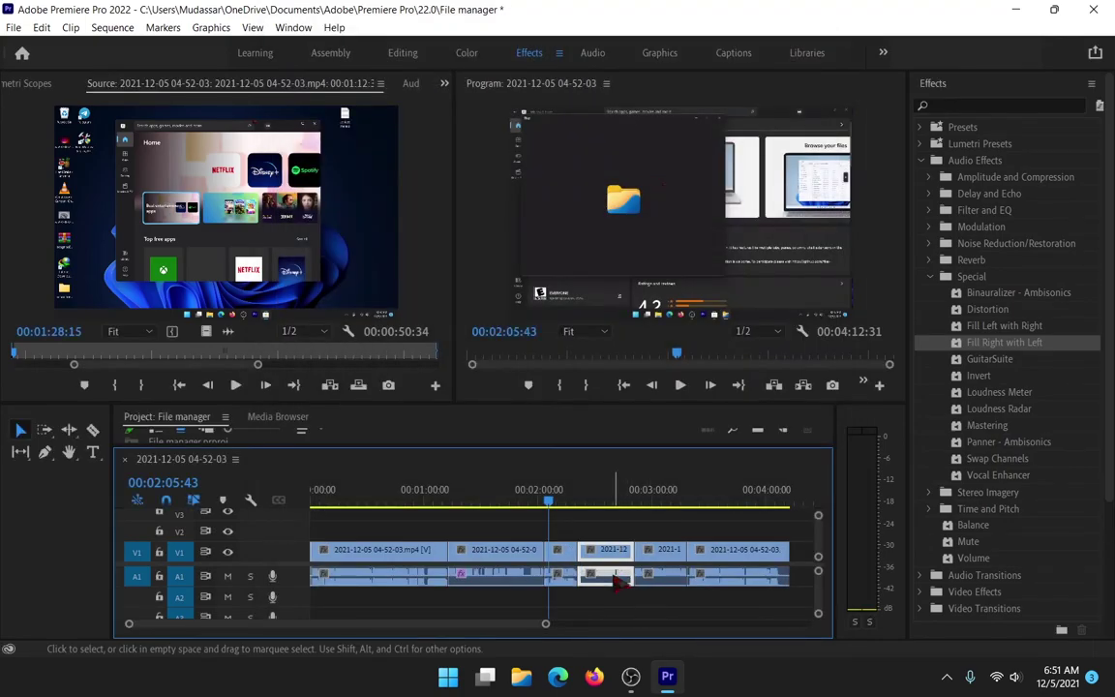
- Confirm the left-only channel mapping for the next clip, then select the following clip
{"action": "right_click", "coordinate": [617, 581]}
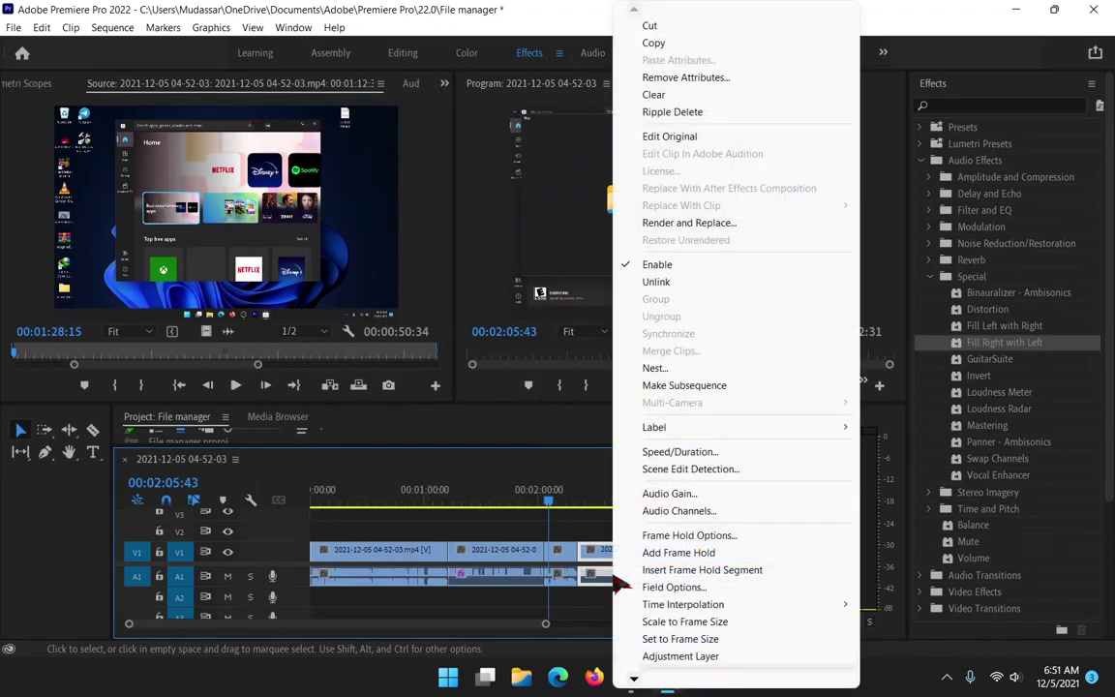
{"action": "left_click", "coordinate": [682, 510]}
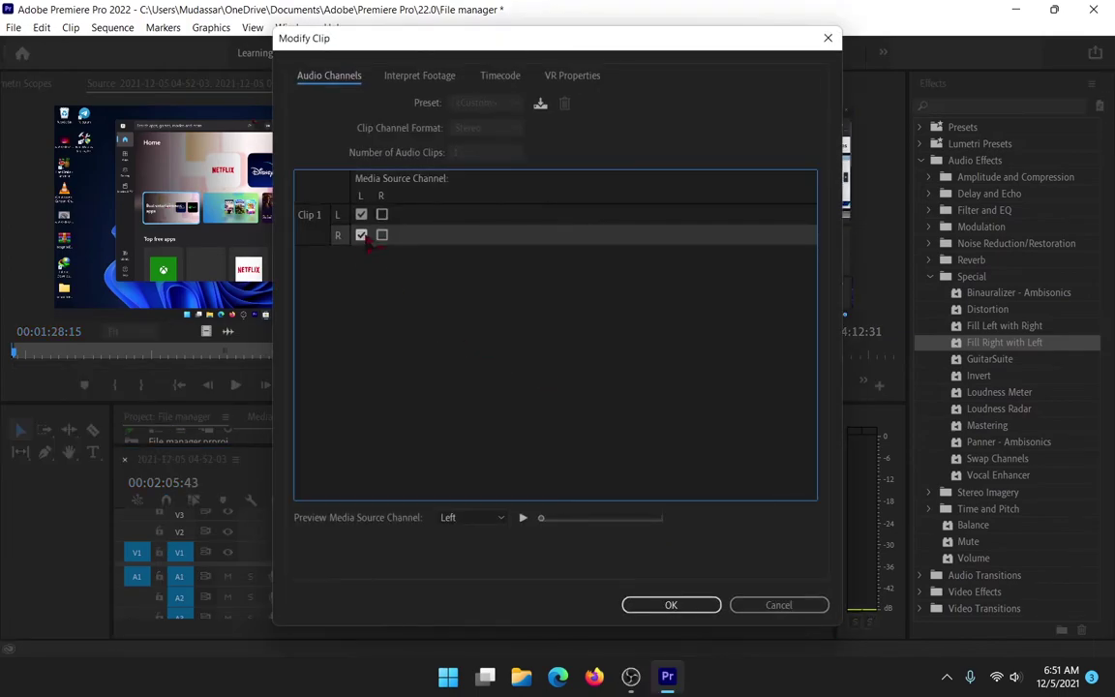
{"action": "left_click", "coordinate": [702, 605]}
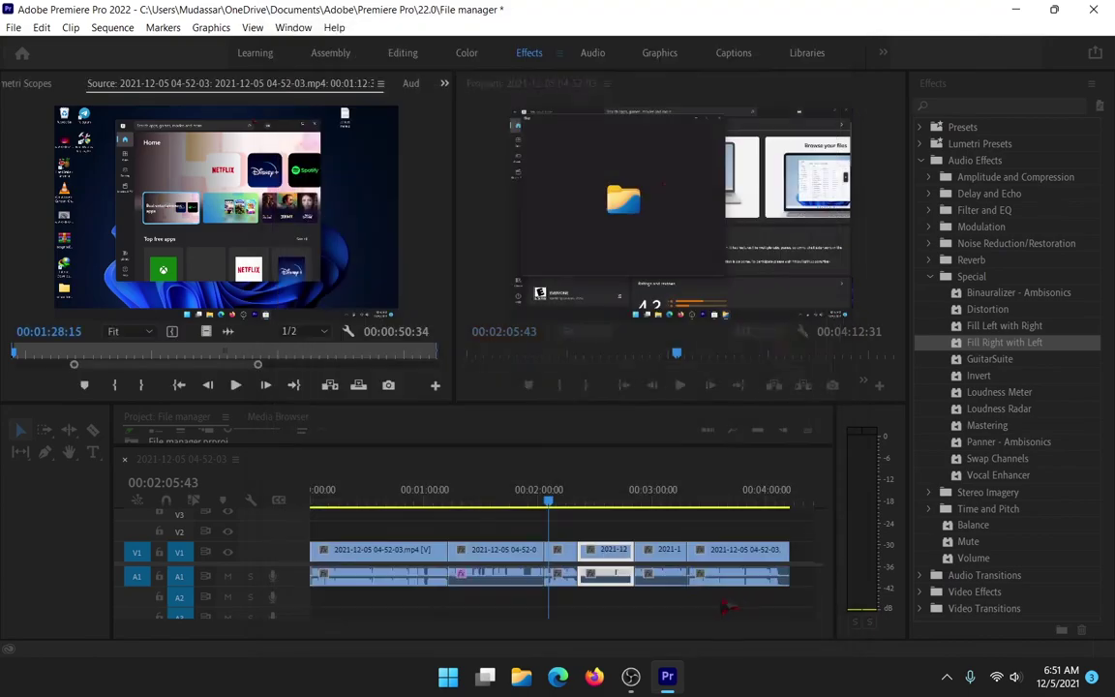
{"action": "left_click", "coordinate": [666, 577]}
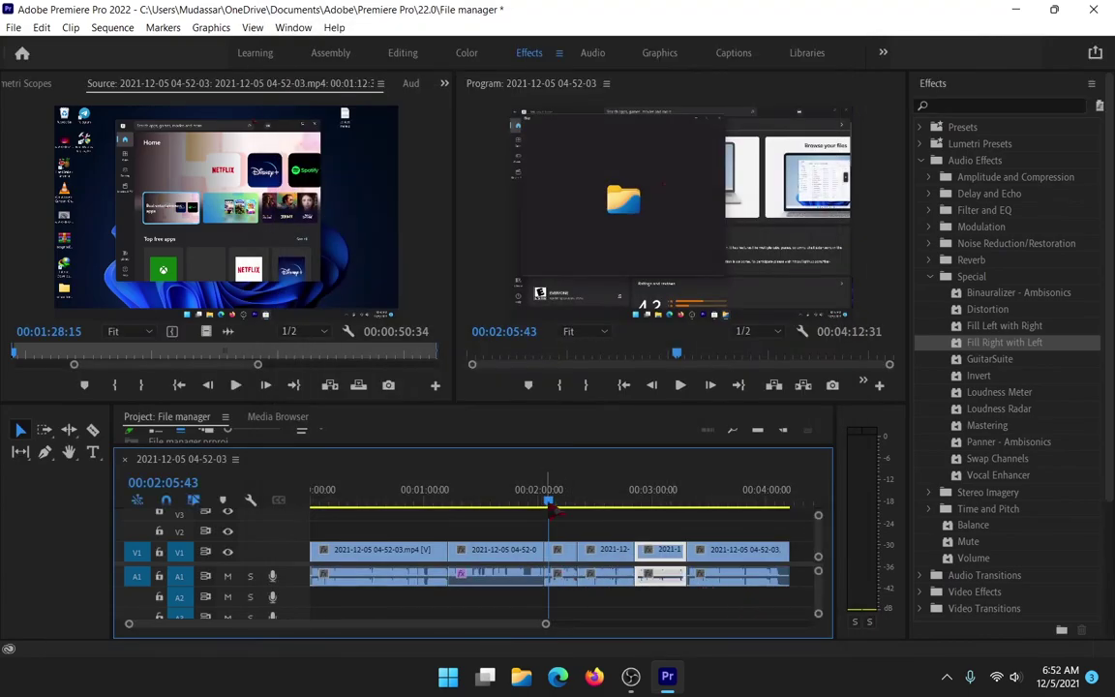
{"action": "mouse_move", "coordinate": [551, 506]}
{"action": "left_mouse_down"}
{"action": "mouse_move", "coordinate": [320, 505]}
{"action": "mouse_move", "coordinate": [287, 535]}
{"action": "left_mouse_up"}
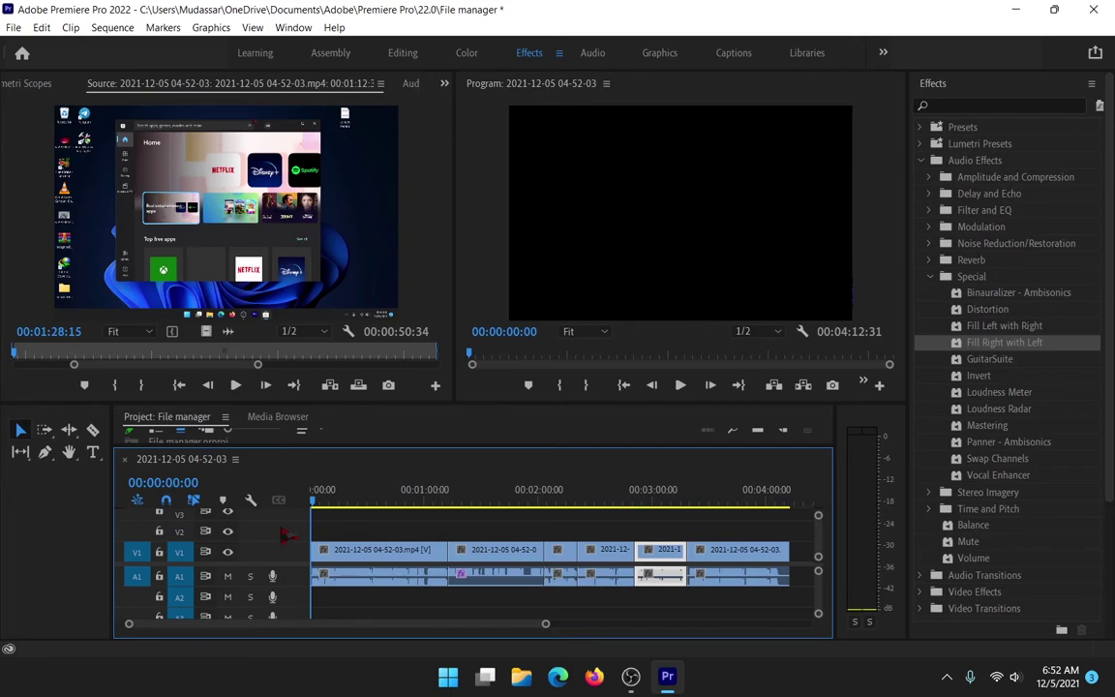
{"action": "key", "text": "space"}
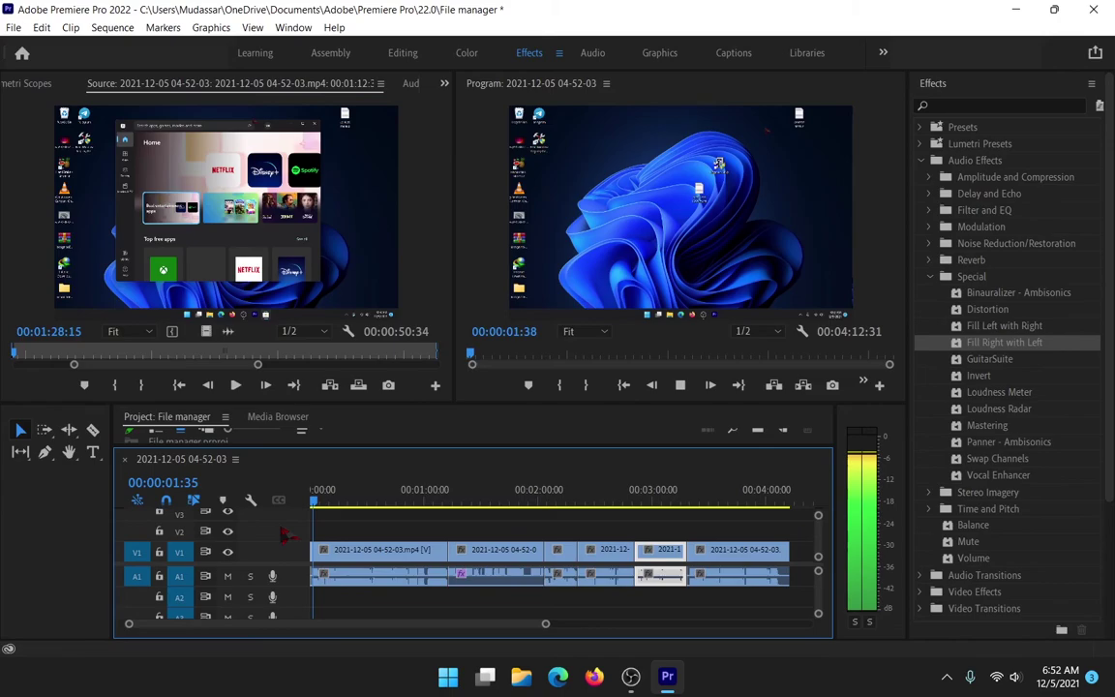
{"action": "key", "text": "space"}
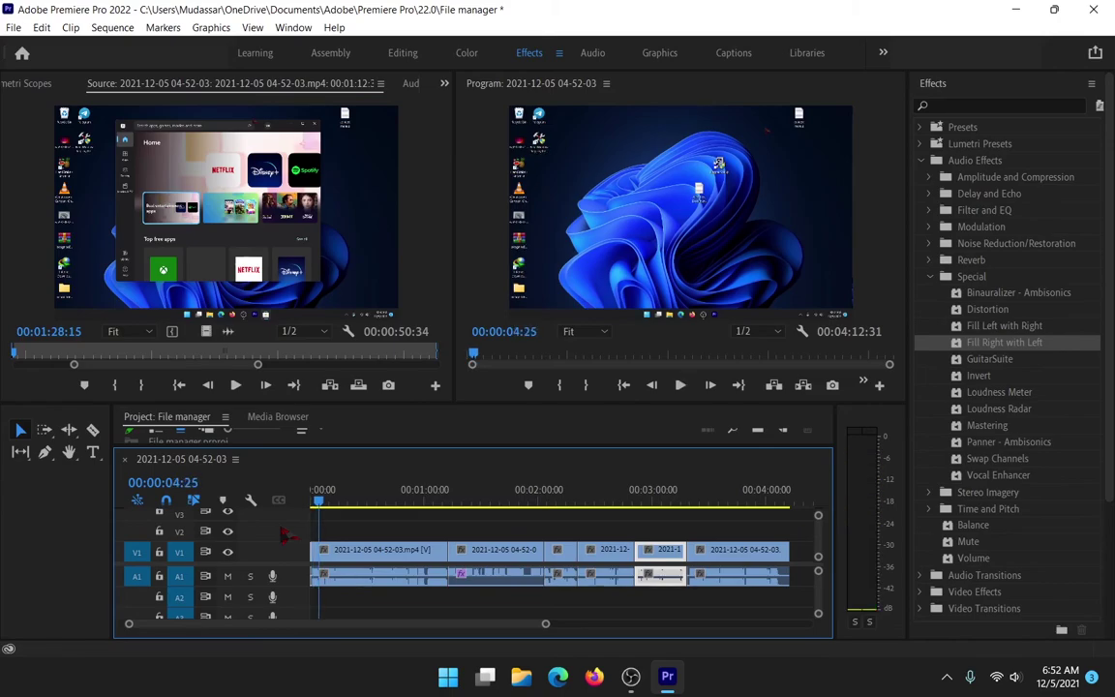